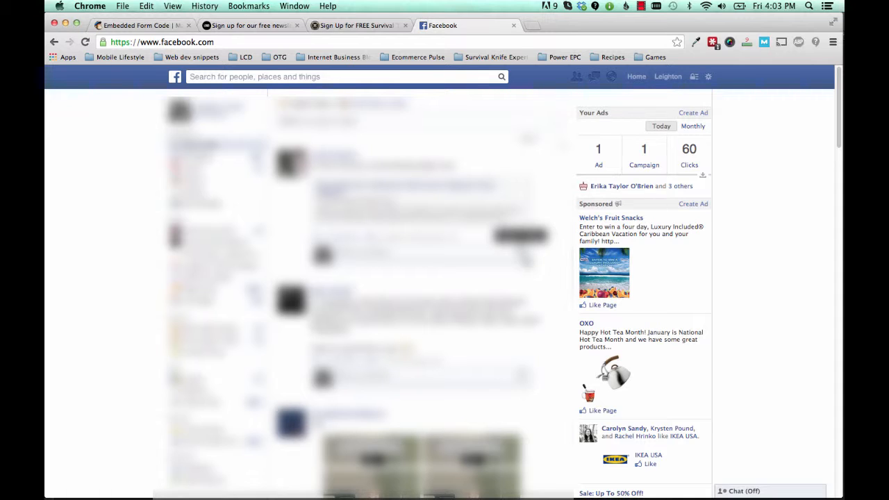
- Start creating a new Facebook ad with the Clicks to Website objective
left_click(708, 80)
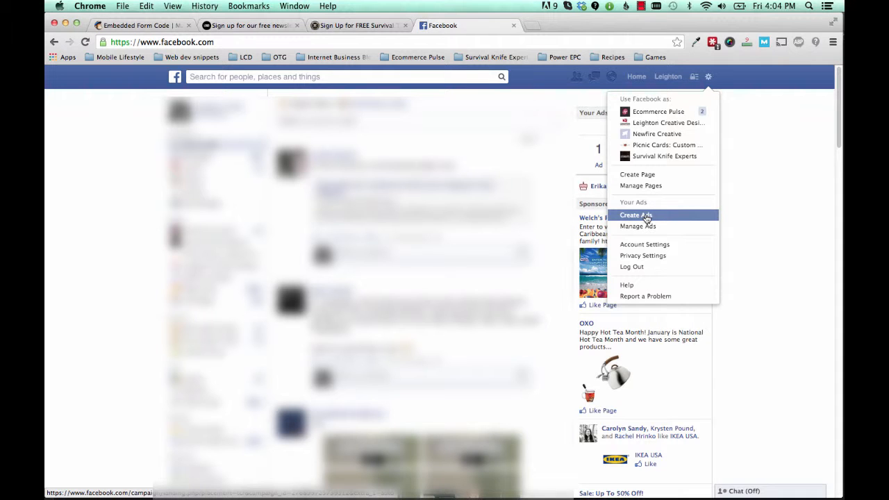
left_click(649, 219)
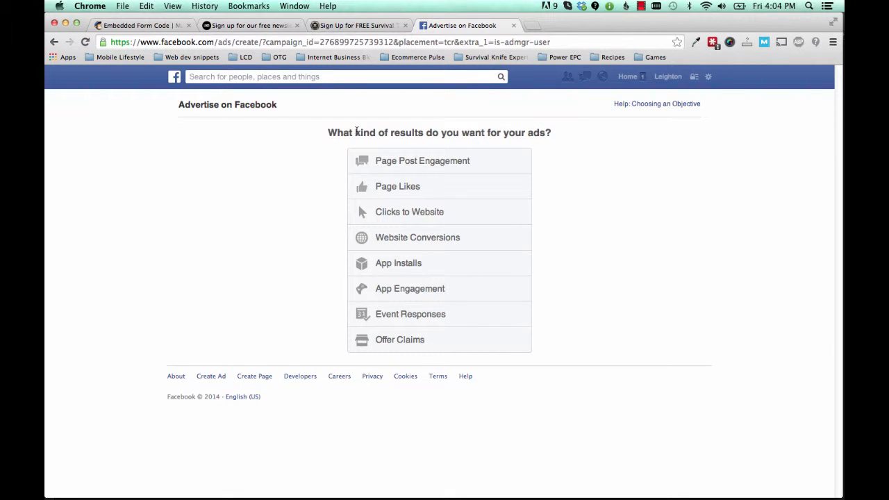
left_click(421, 215)
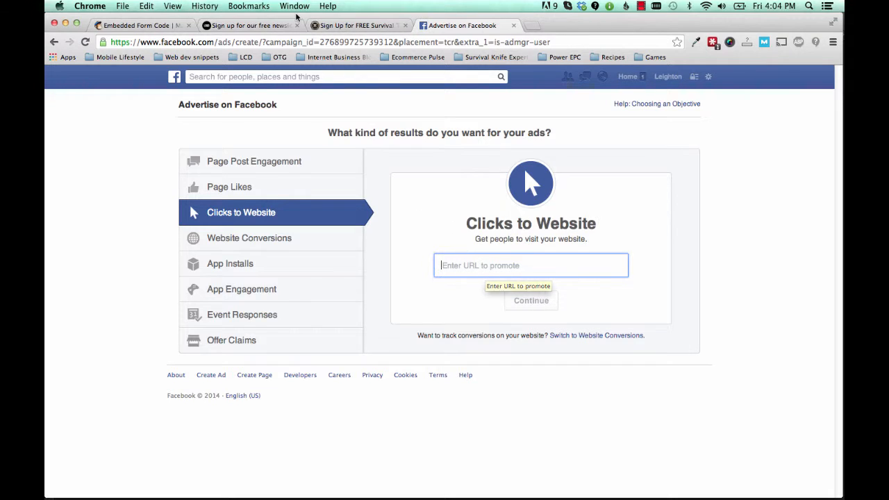
- Copy the web address of the EP Demo Shop's free newsletter sign-up page
left_click(357, 25)
left_click(271, 25)
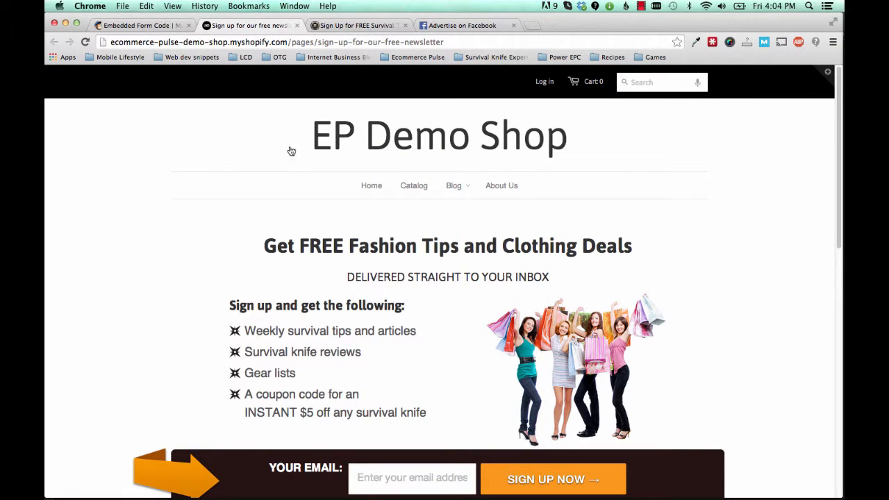
left_click(248, 43)
key("super+c")
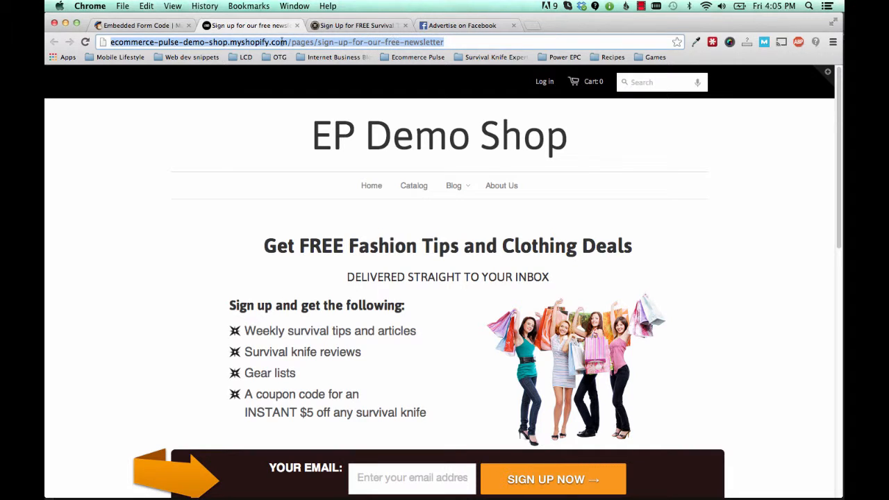
- Compare the myshopify part of the demo shop's address with the domain of the Survival Knife Experts sign-up page
left_click(250, 43)
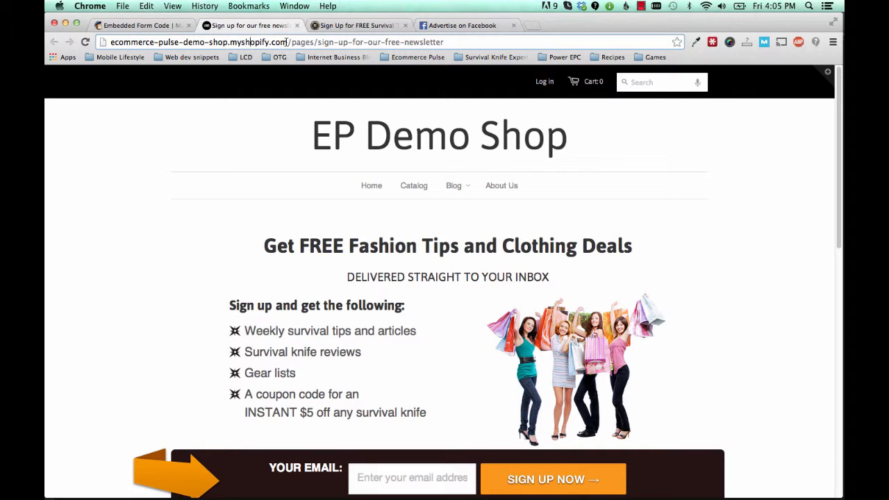
left_click_drag(269, 43, 230, 43)
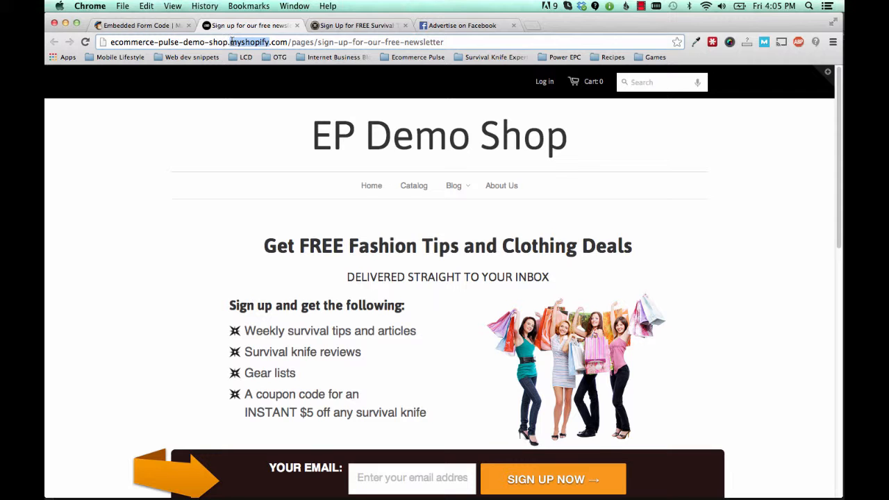
left_click(350, 25)
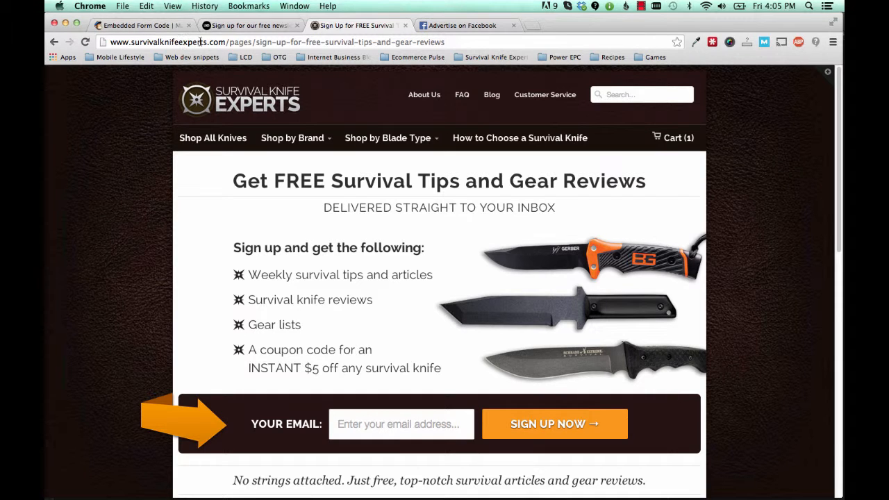
- Set the ad's destination URL to ecommerce-pulse-demo-shop.myshopify.com/pages/sign-up-for-our-free-newsletter and confirm it
left_click(240, 26)
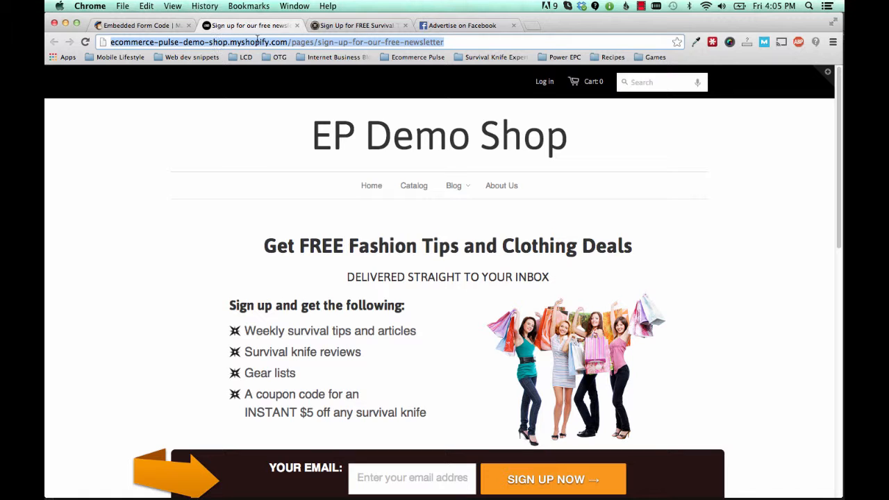
left_click(422, 28)
left_click(467, 258)
key("super+v")
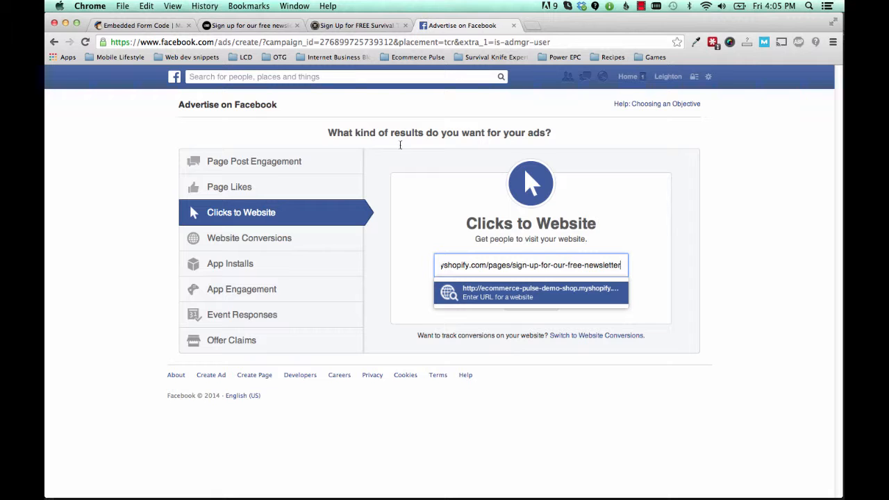
key("Return")
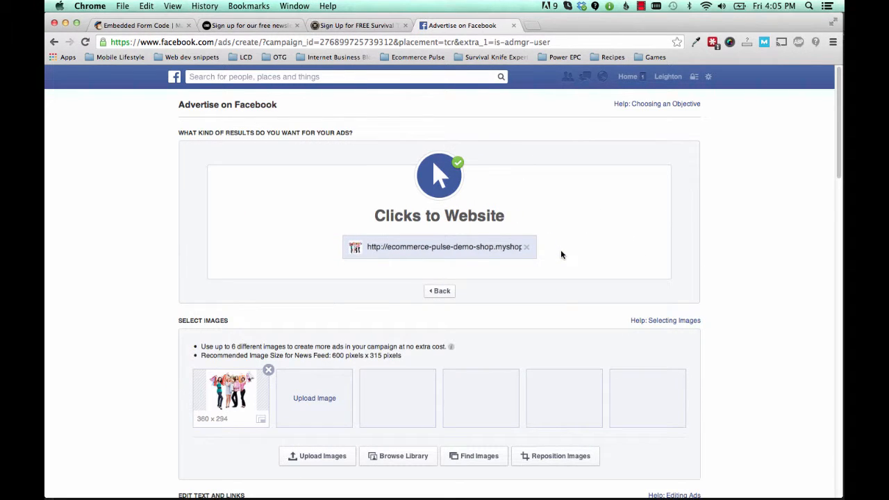
- Replace the ad headline with "Free fashion tips"
scroll(177, 296, "down", 2)
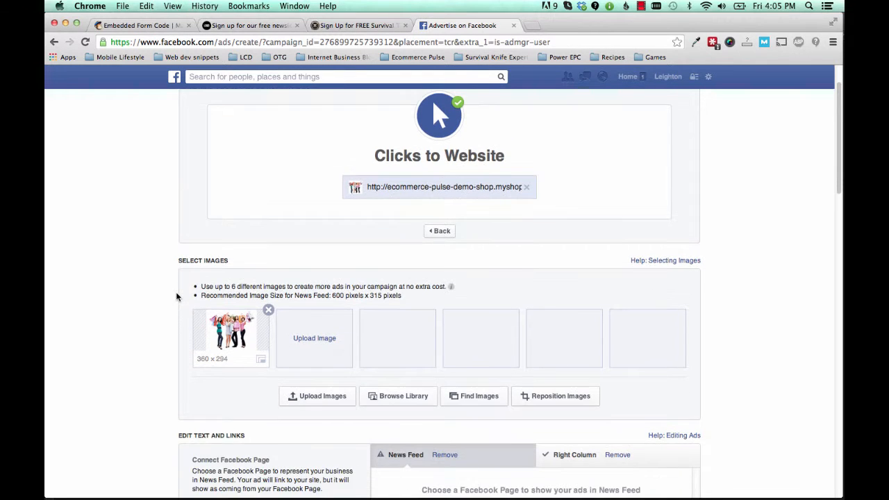
scroll(160, 293, "down", 1)
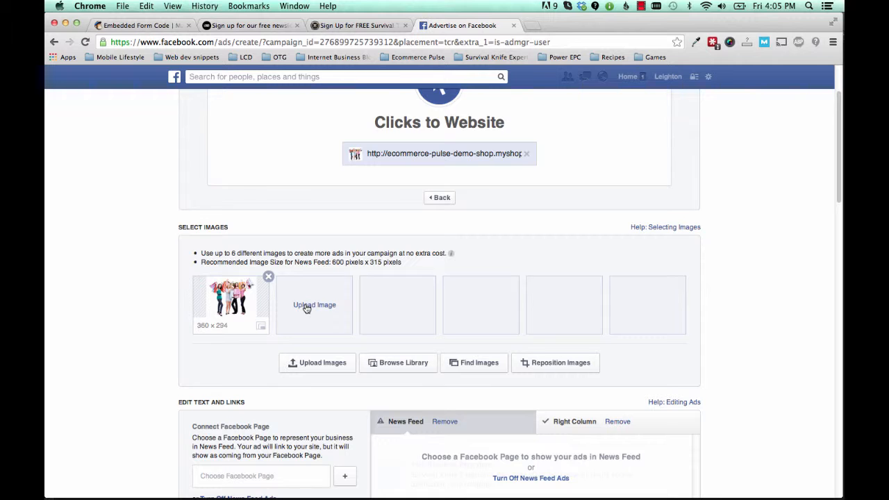
scroll(164, 326, "down", 1)
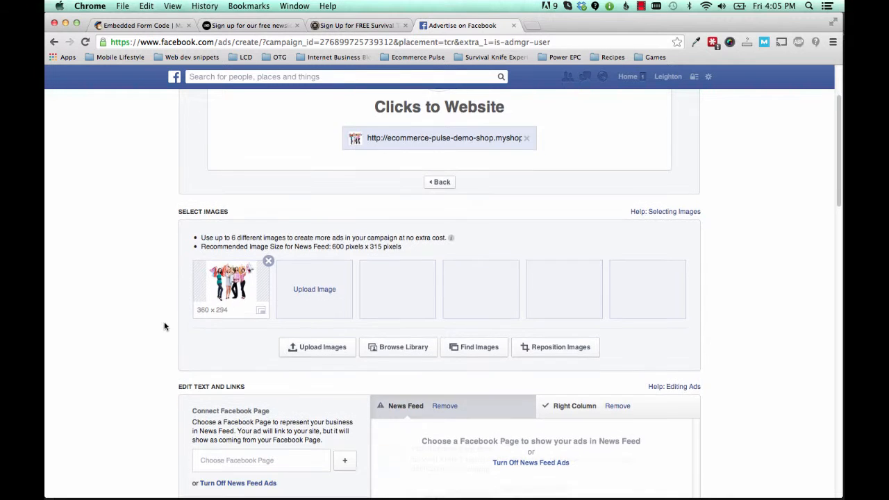
scroll(164, 327, "down", 5)
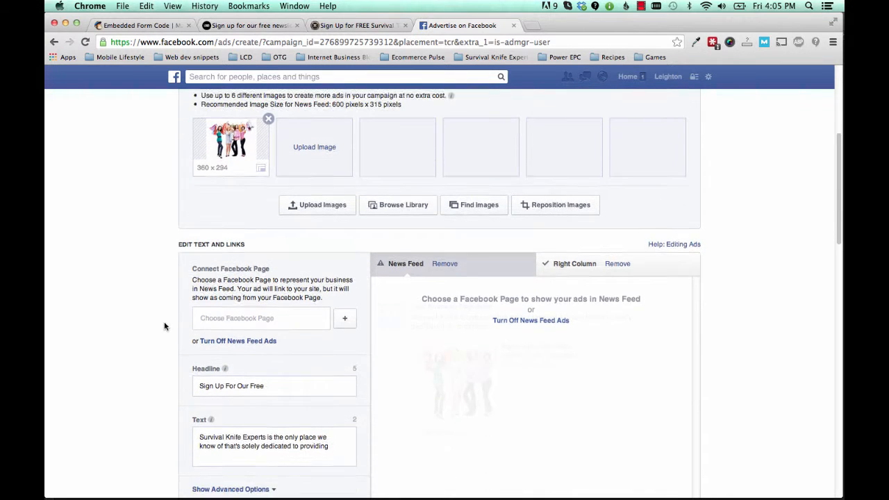
scroll(164, 327, "down", 3)
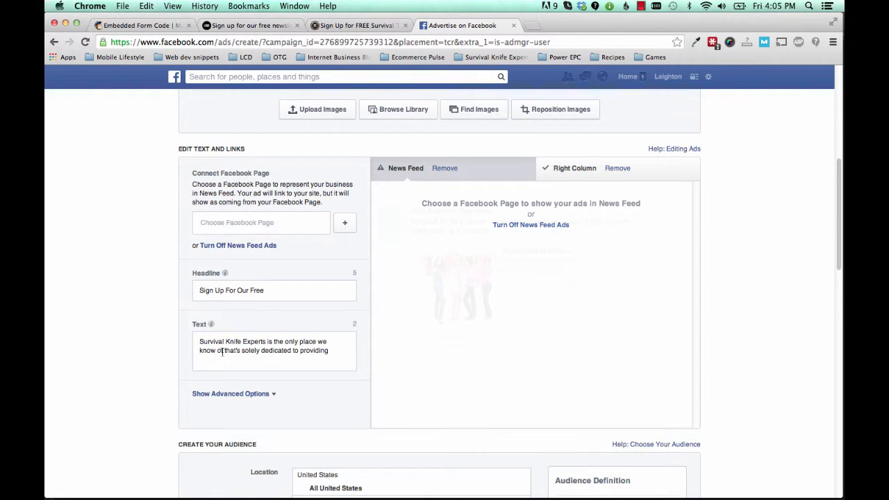
left_click_drag(200, 342, 327, 351)
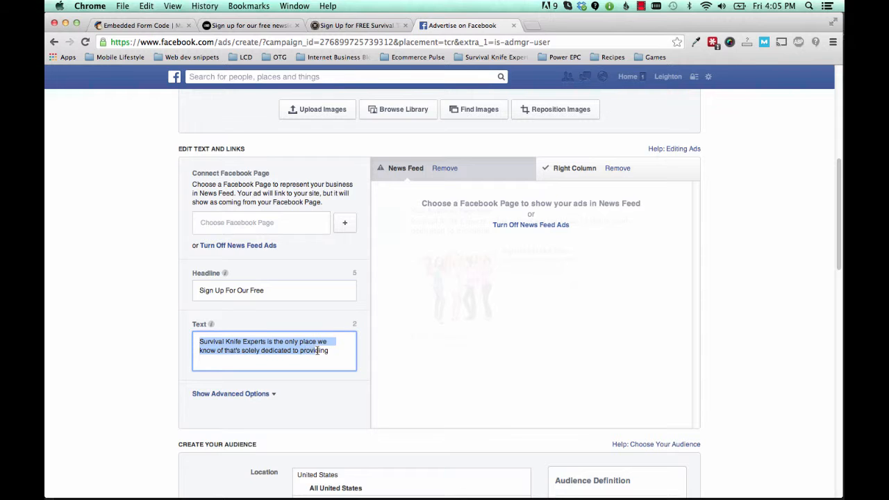
triple_click(271, 292)
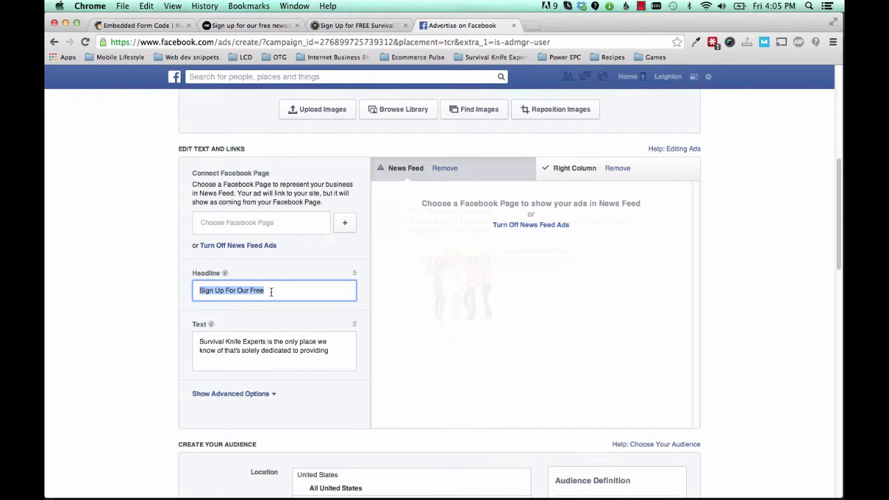
type("Free fashion ti")
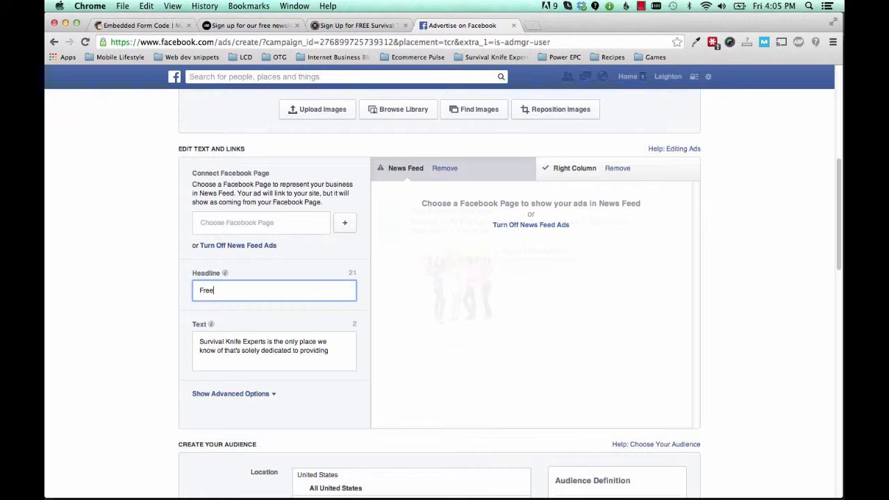
type("ps and deals")
key("BackSpace")
key("BackSpace")
key("BackSpace")
key("BackSpace")
key("BackSpace")
key("BackSpace")
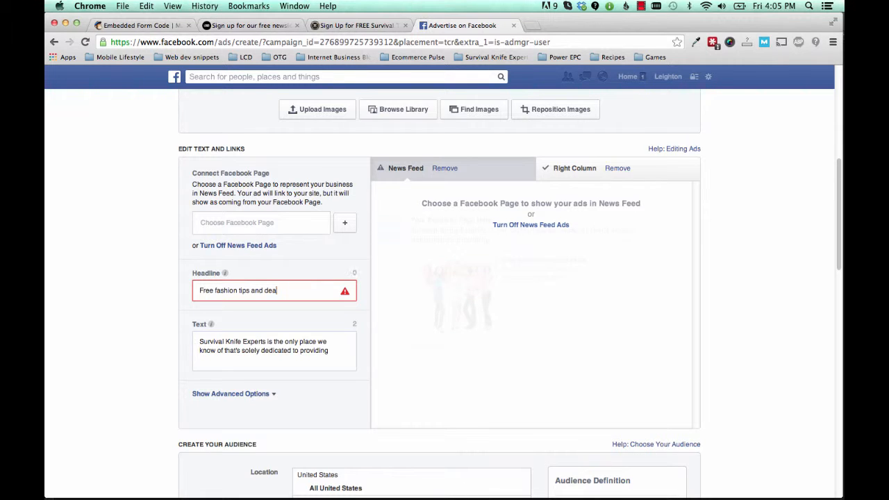
key("BackSpace")
key("BackSpace")
key("BackSpace")
key("BackSpace")
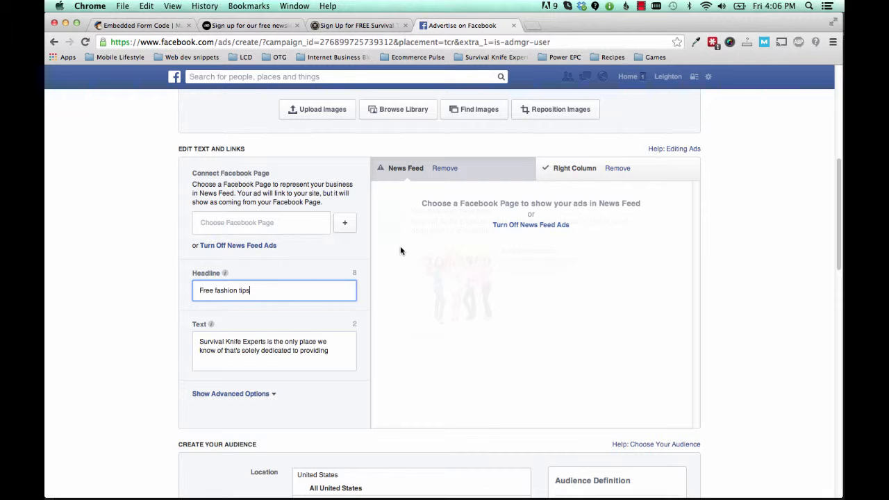
- Replace the ad's body text with "Click here to sign up for exclusive deals and tips."
mouse_move(225, 273)
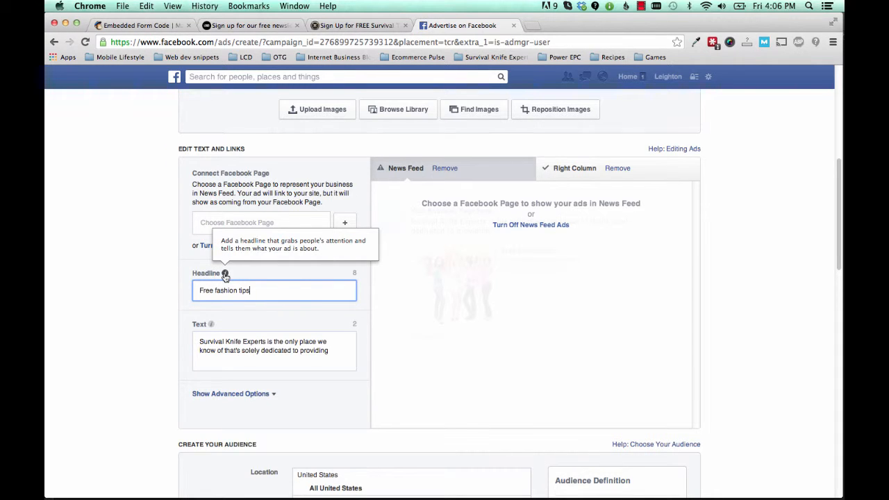
scroll(159, 278, "up", 8)
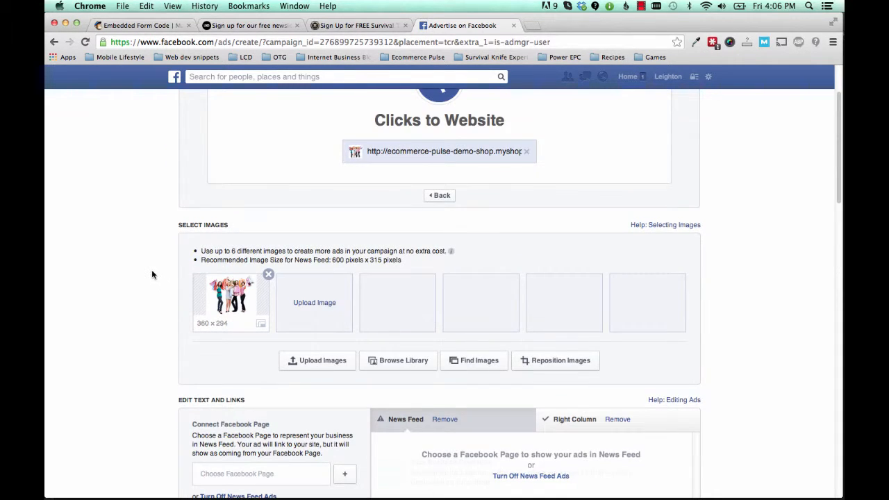
scroll(151, 273, "up", 3)
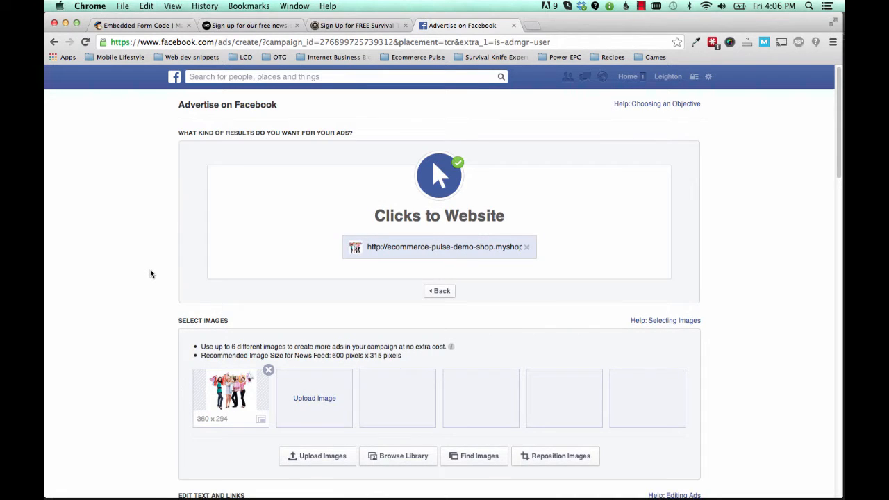
scroll(150, 274, "down", 10)
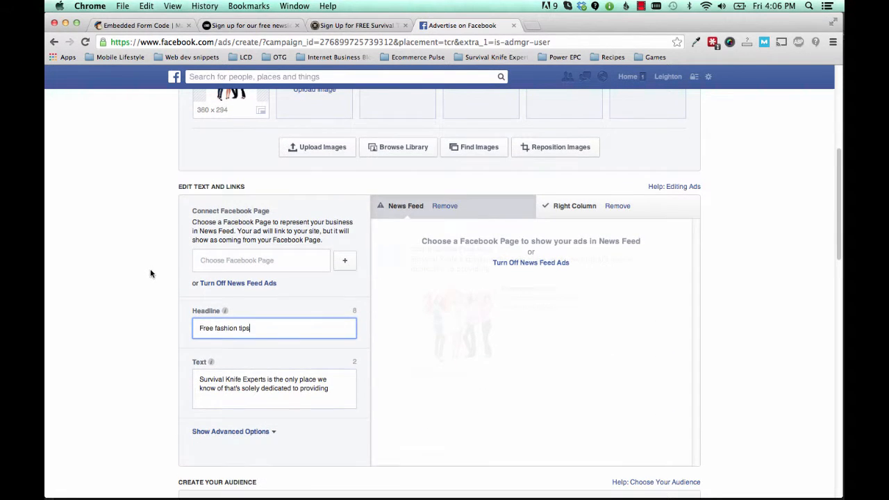
left_click_drag(329, 389, 181, 363)
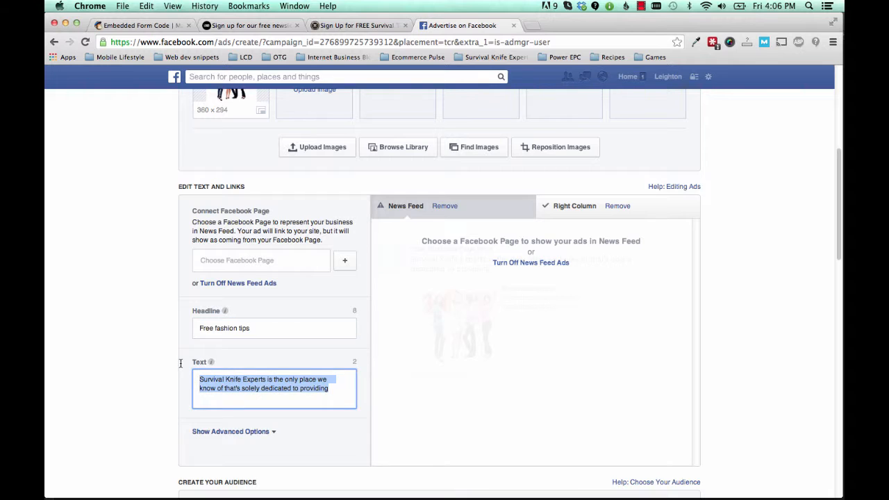
left_click(241, 377)
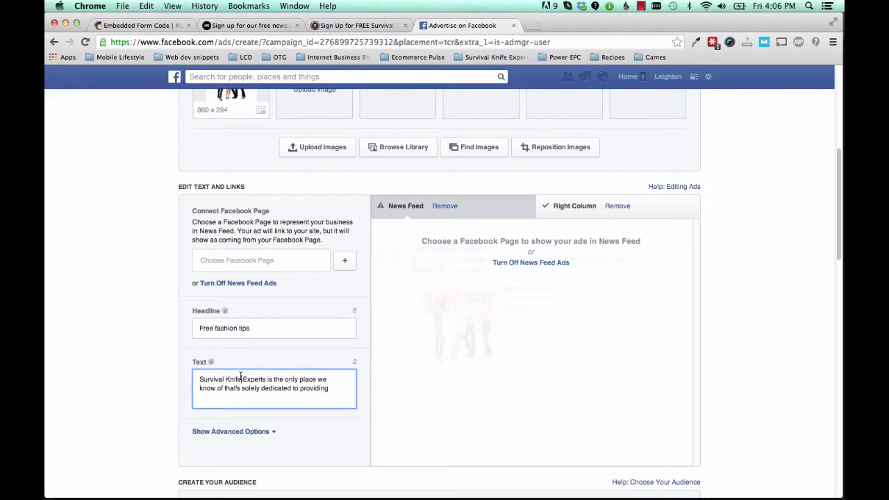
double_click(211, 380)
left_click_drag(211, 380, 334, 390)
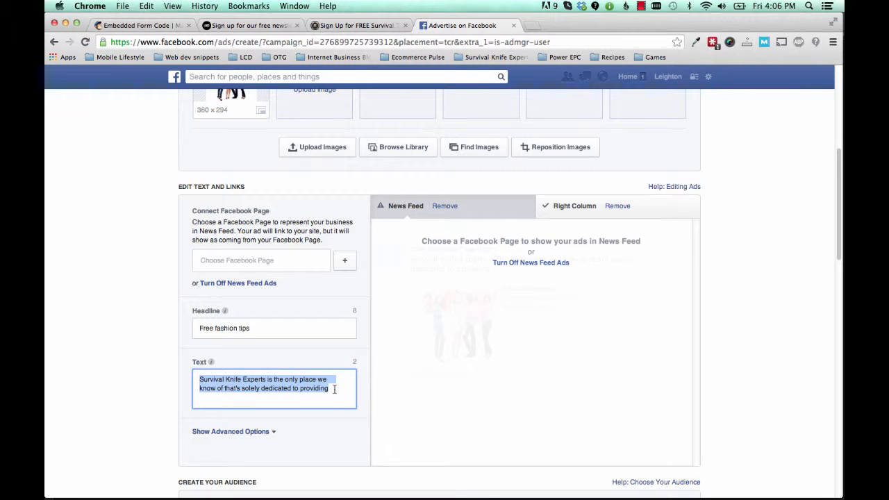
key("BackSpace")
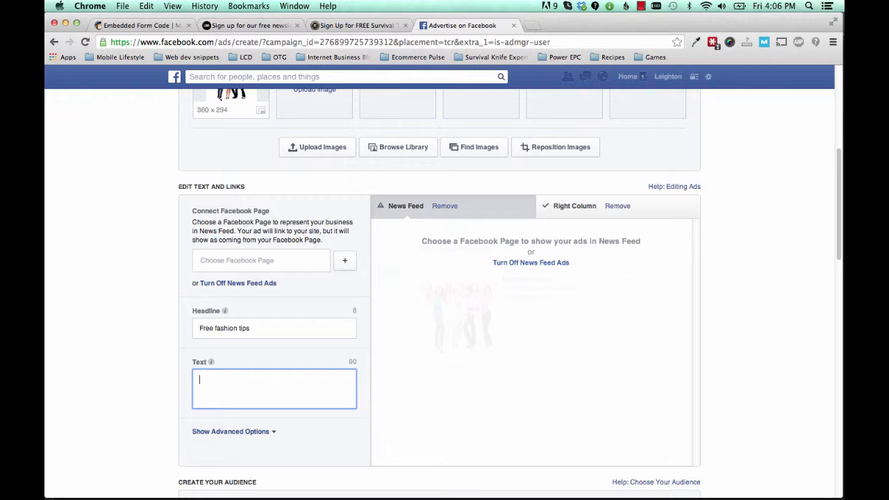
type("Click here to sign up for exclusive deals and tips.")
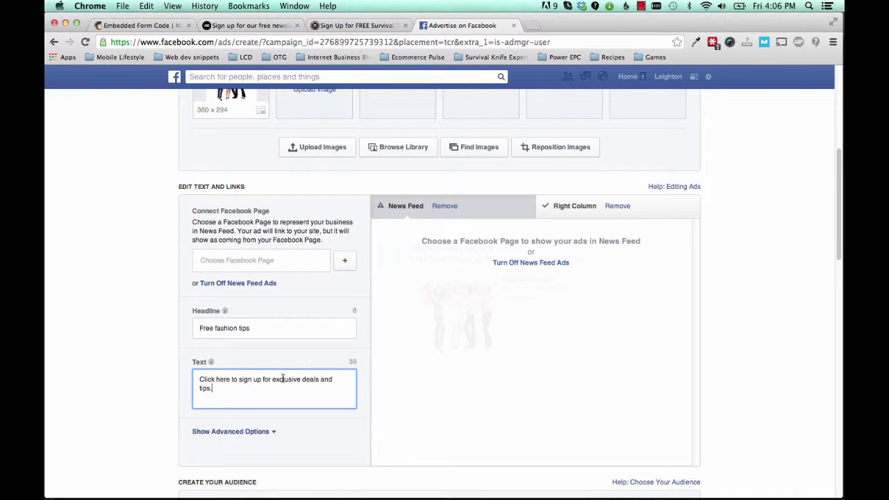
- Remove the News Feed placement from the ad and show the Right Column preview
scroll(252, 396, "down", 2)
scroll(253, 400, "down", 1)
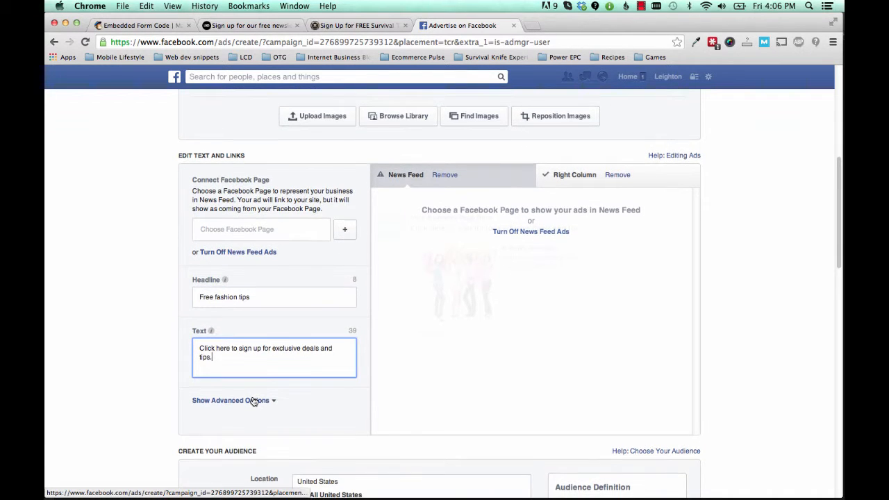
scroll(254, 401, "down", 1)
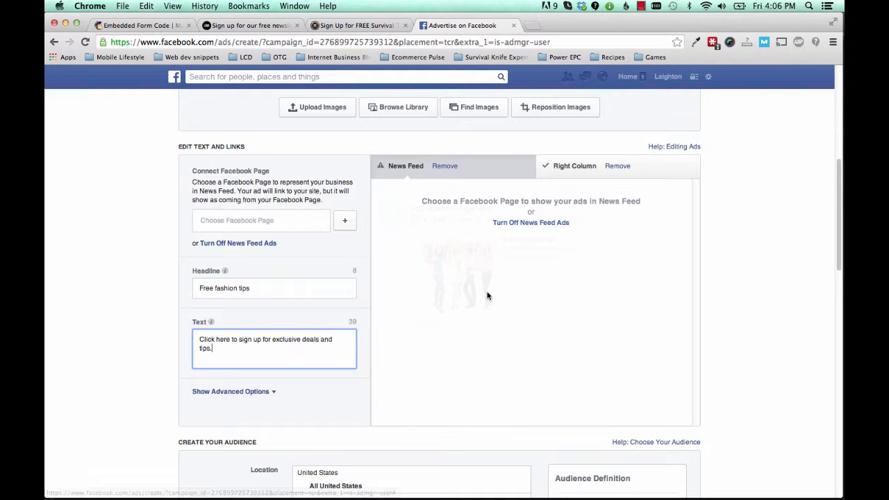
scroll(488, 293, "up", 1)
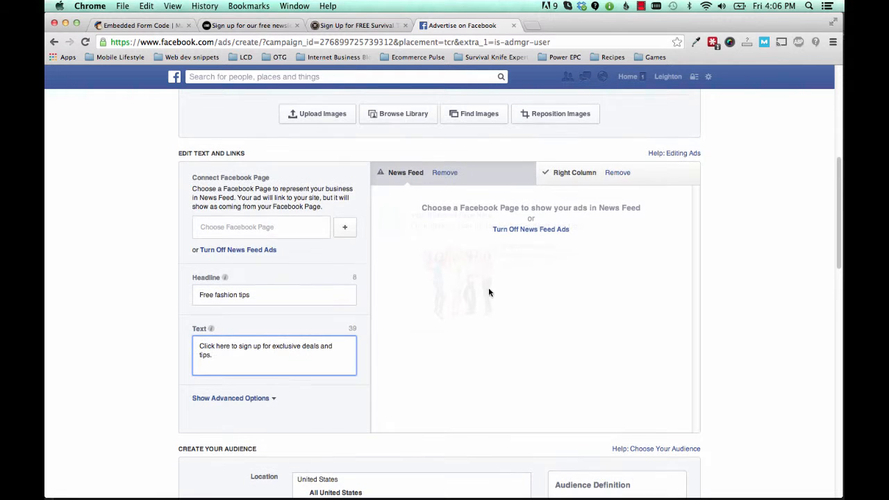
left_click(446, 174)
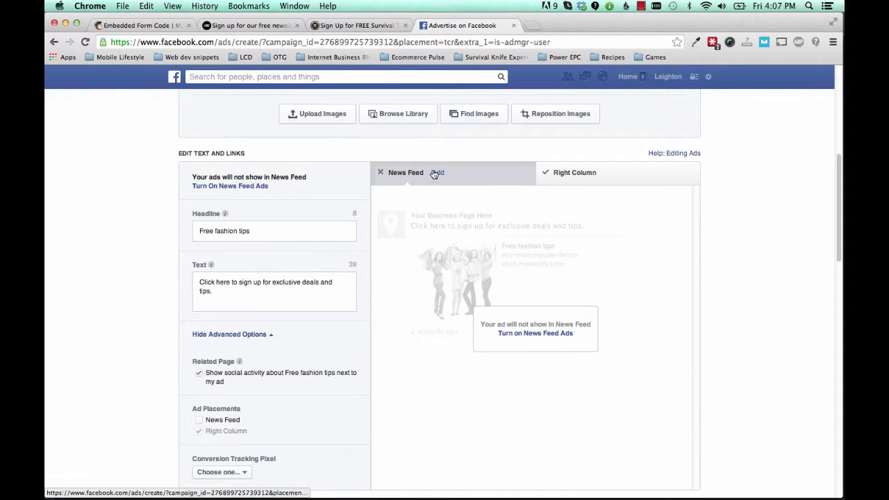
left_click(602, 178)
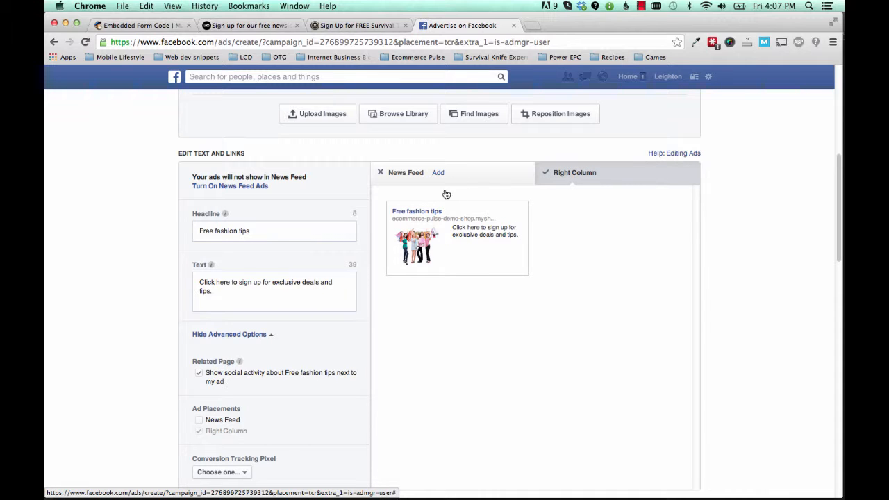
- Turn the News Feed ad placement on and back off in the ad's advanced options
scroll(555, 249, "up", 1)
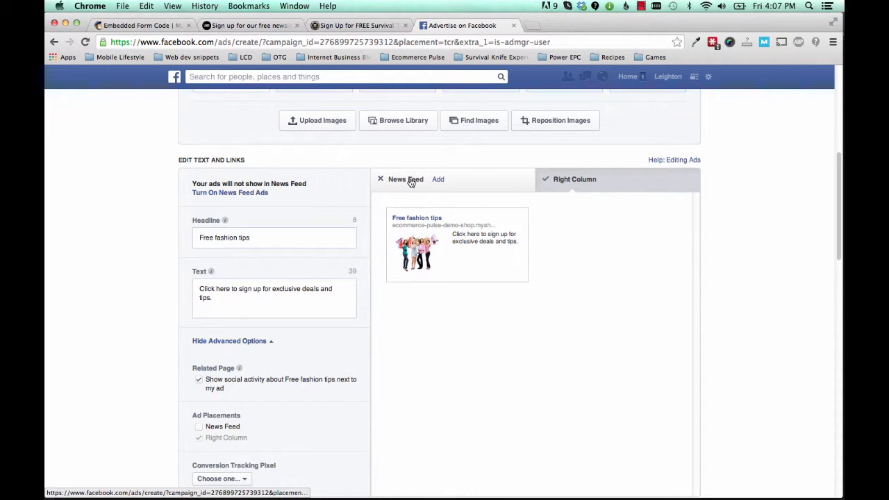
scroll(445, 292, "down", 1)
scroll(443, 291, "down", 5)
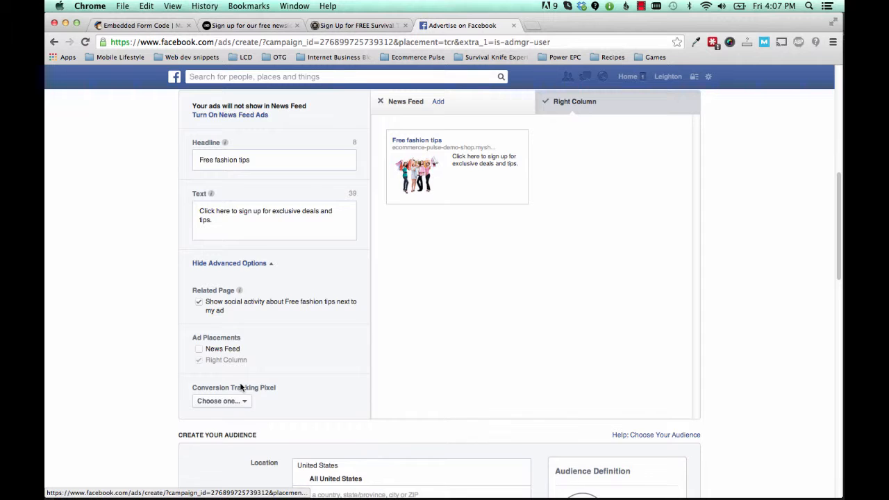
scroll(243, 387, "down", 2)
left_click(199, 326)
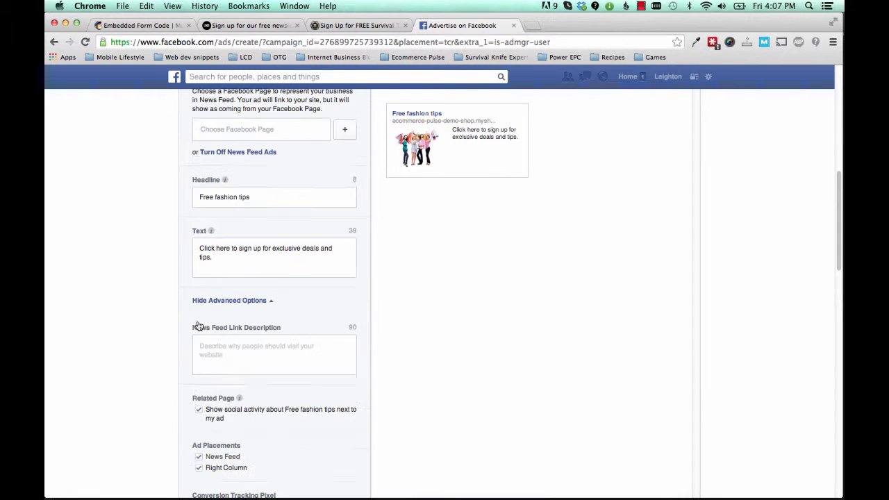
scroll(184, 344, "down", 3)
scroll(179, 349, "down", 4)
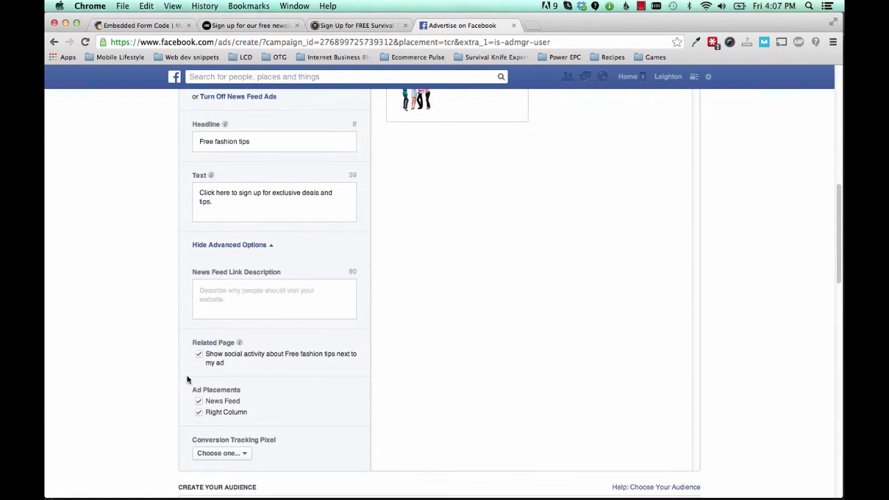
left_click(199, 341)
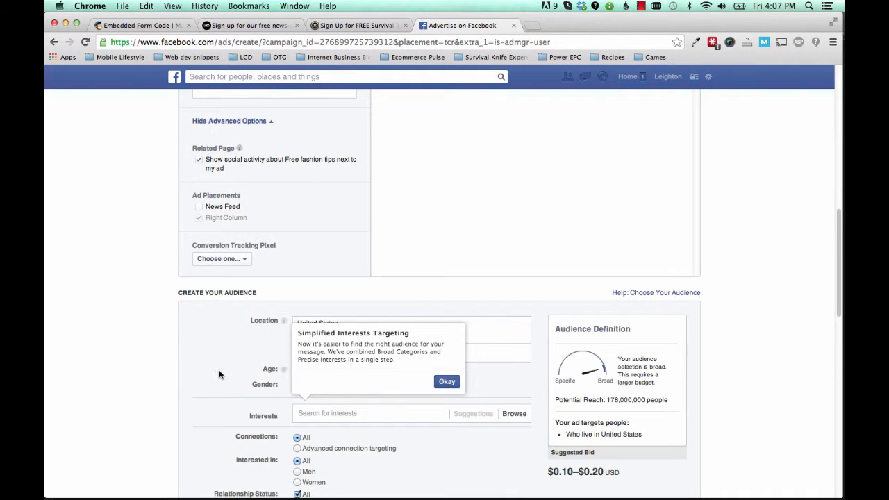
- Look over the ad form's audience, campaign, and bidding and pricing sections
scroll(187, 375, "down", 10)
scroll(185, 378, "down", 4)
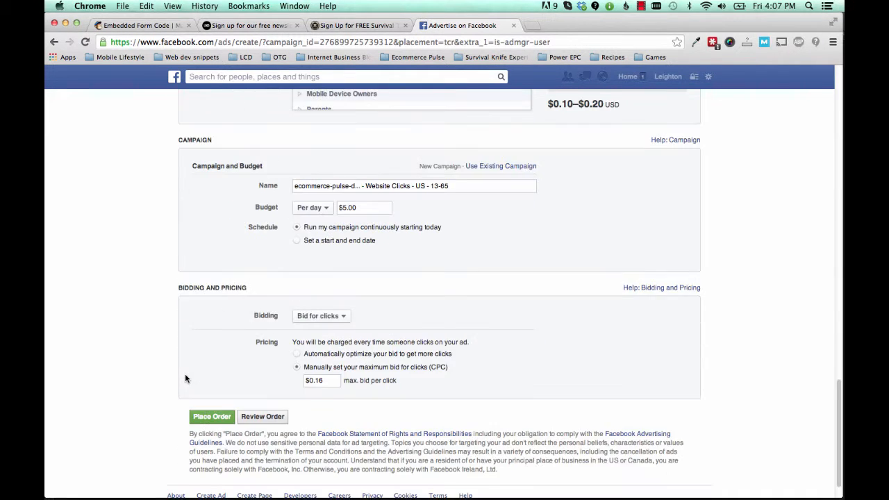
scroll(185, 378, "up", 12)
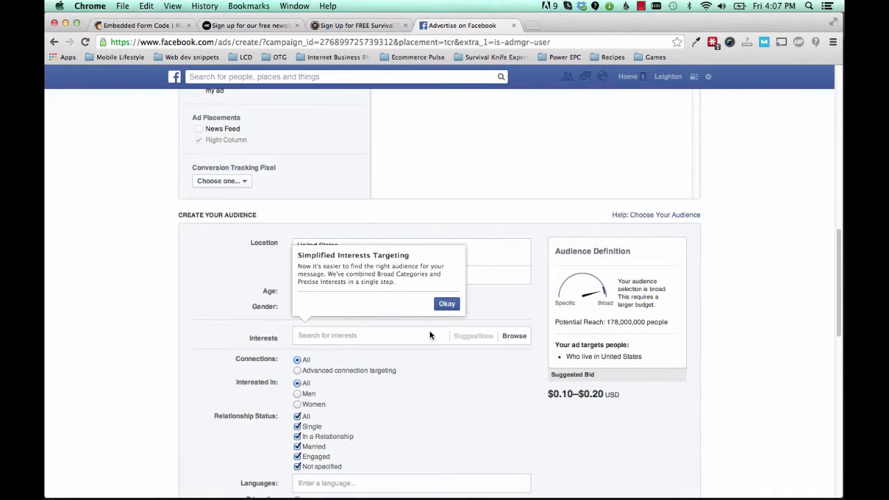
scroll(224, 357, "up", 4)
scroll(225, 368, "up", 3)
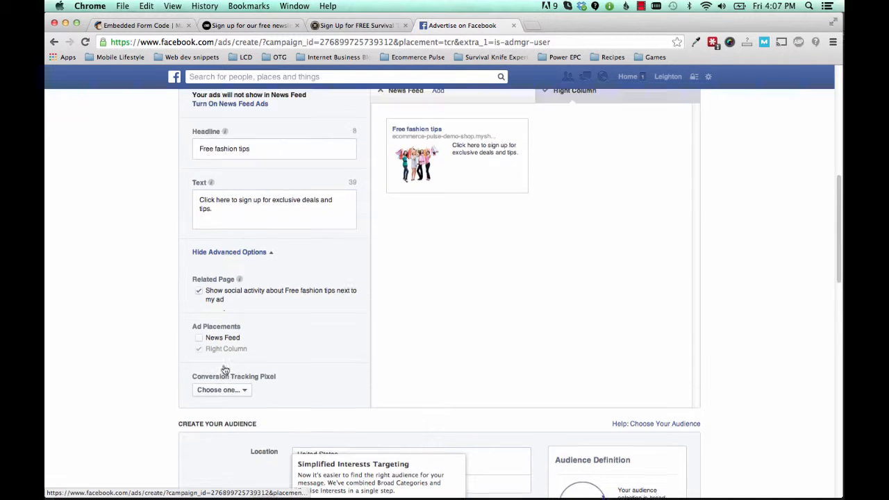
scroll(224, 372, "down", 6)
scroll(224, 371, "down", 2)
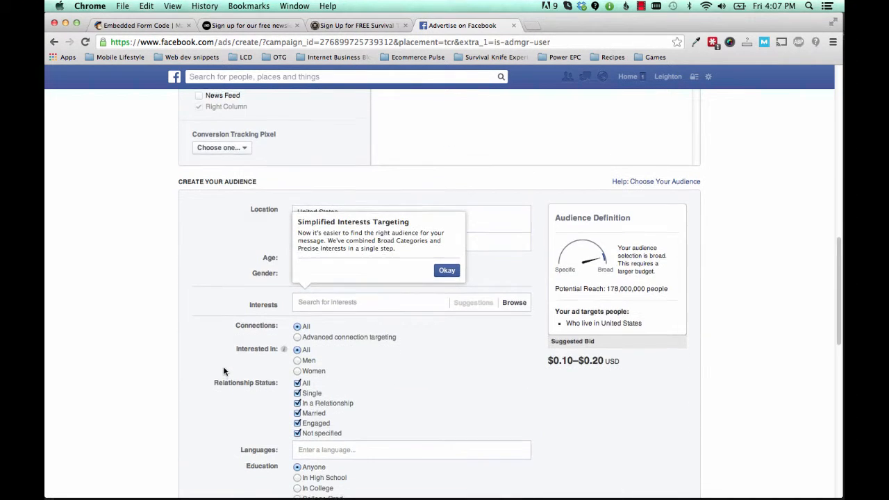
scroll(223, 371, "up", 8)
scroll(225, 372, "down", 7)
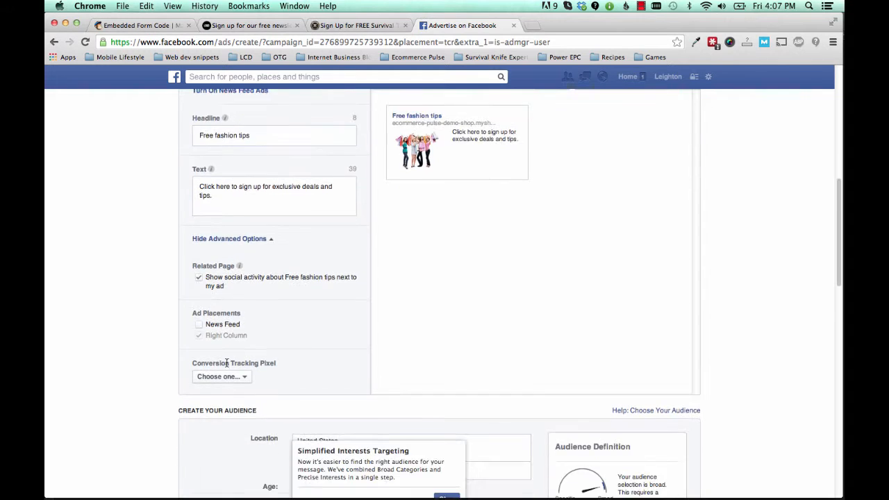
scroll(226, 367, "down", 2)
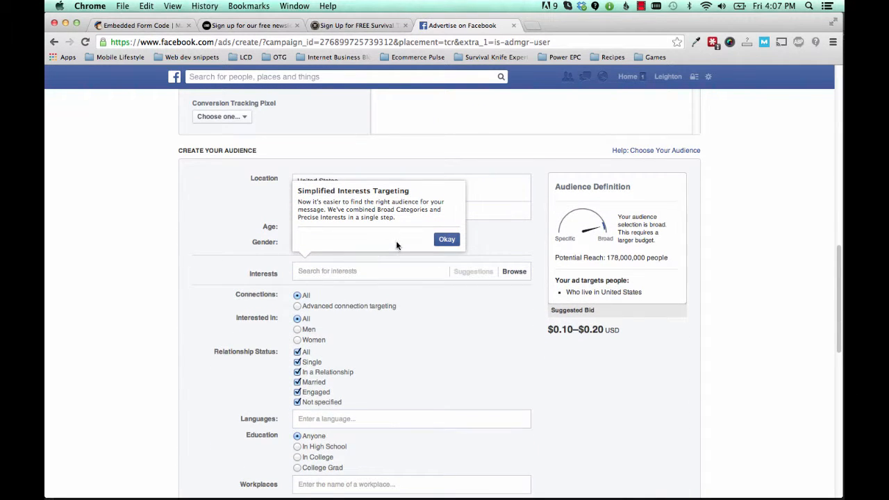
- Add Fashion accessories and Women's clothing as interests for the ad's target audience
left_click(329, 272)
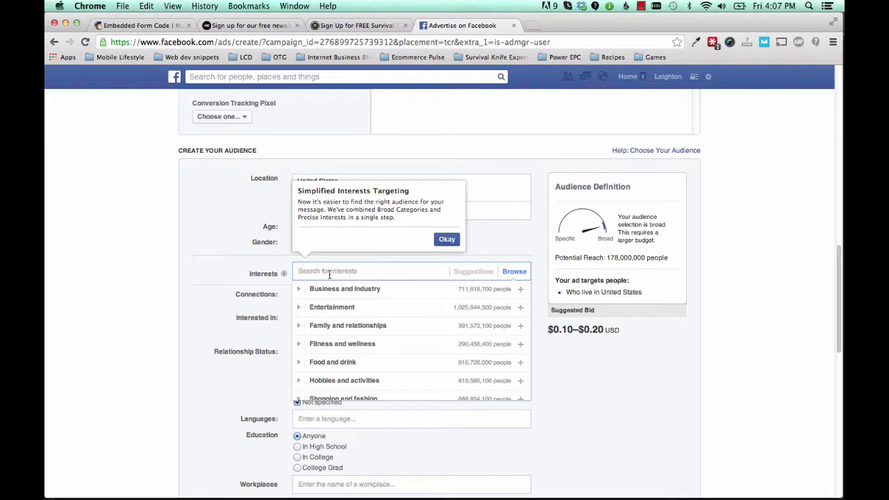
type("fashion")
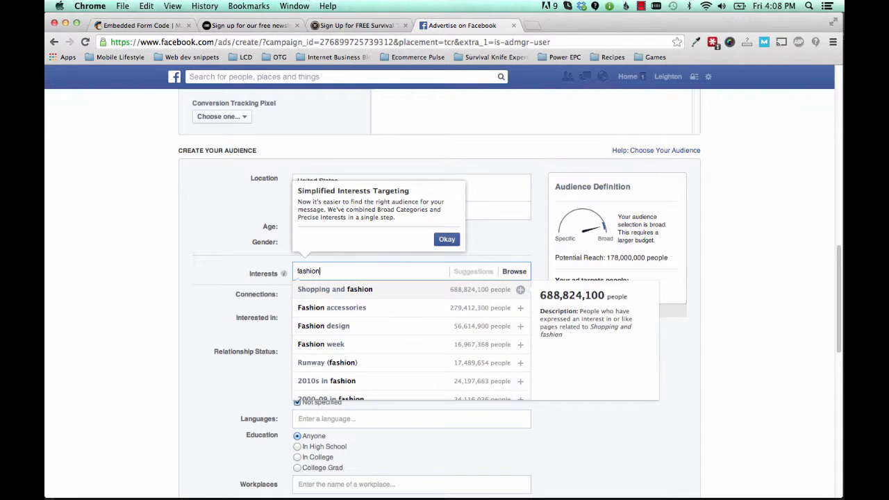
left_click(331, 308)
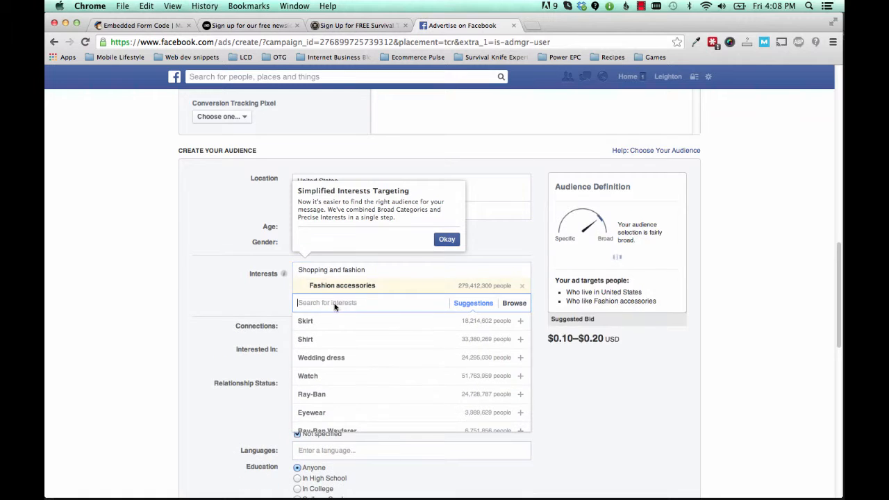
type("clothing")
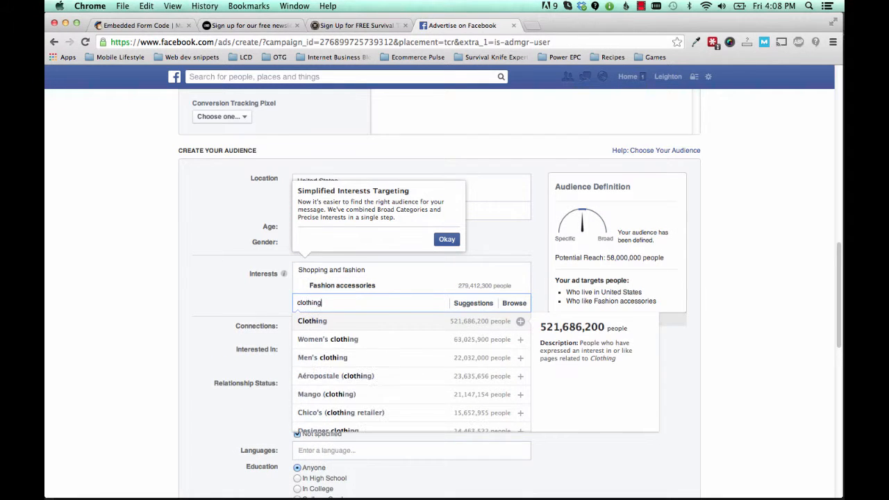
left_click(347, 339)
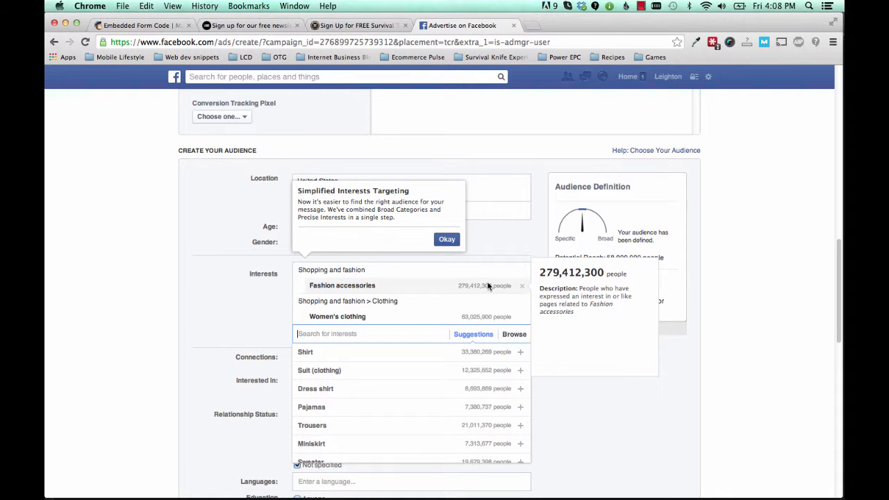
scroll(366, 335, "up", 10)
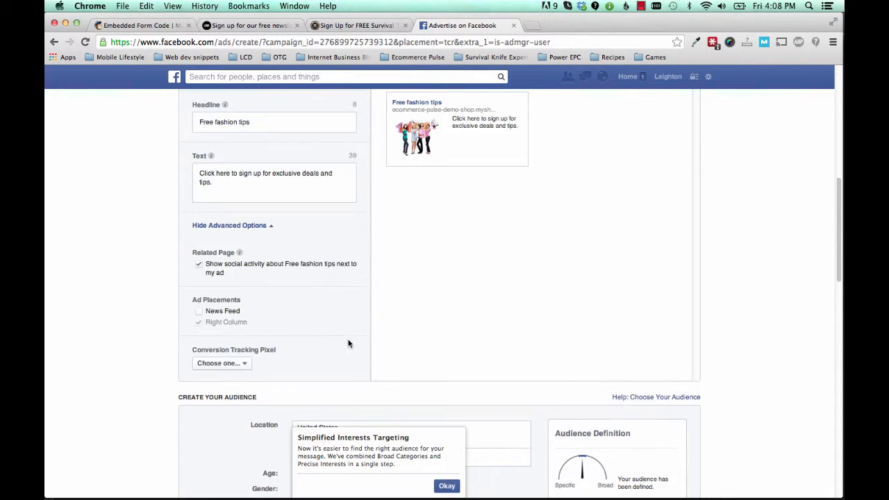
scroll(468, 324, "down", 10)
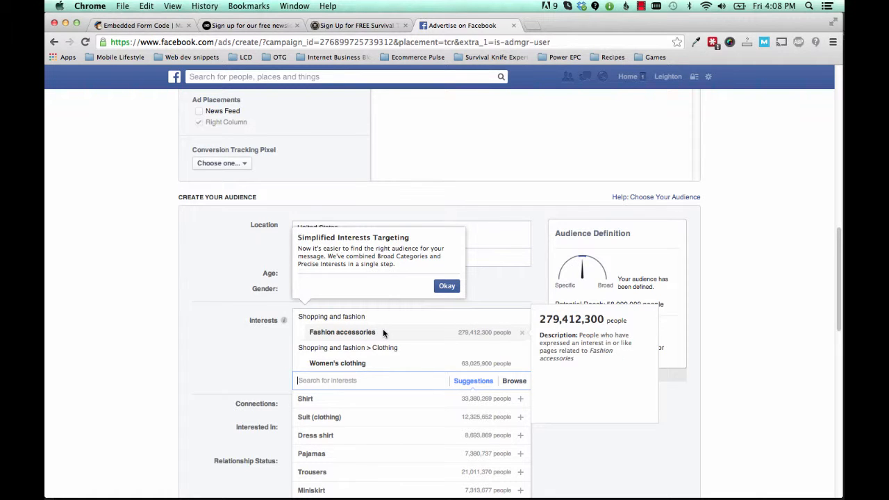
scroll(274, 275, "down", 3)
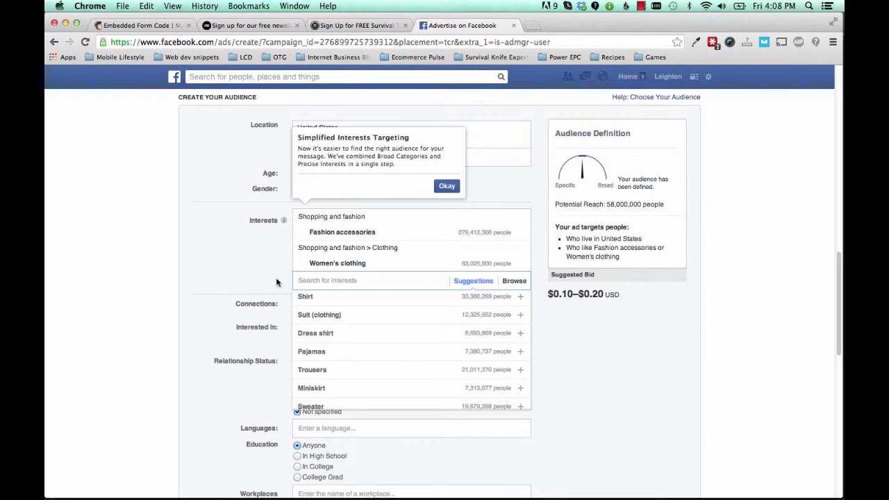
scroll(274, 277, "down", 1)
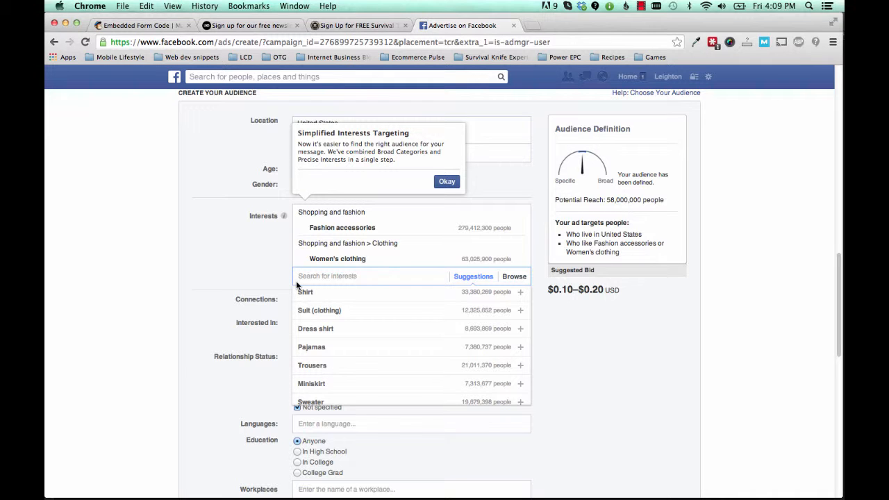
mouse_move(323, 261)
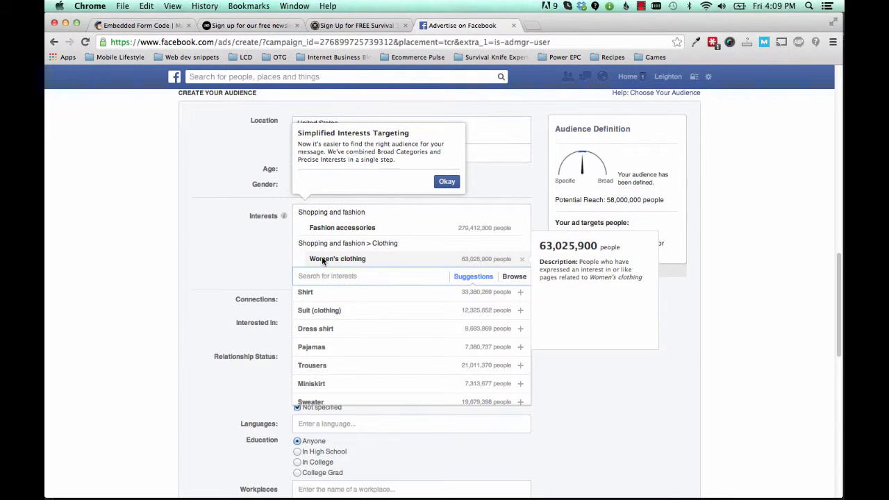
left_click(183, 334)
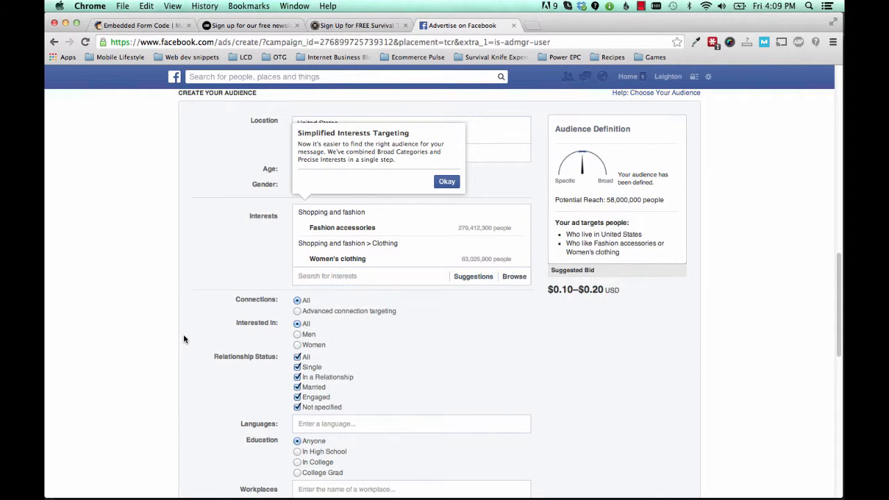
- Review the remaining audience targeting options, from connections and relationship status to education, workplaces and more categories
scroll(229, 330, "down", 3)
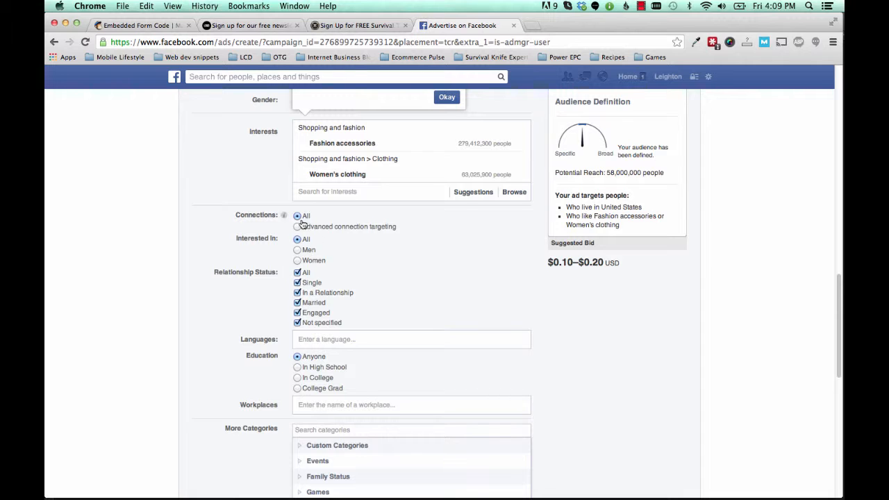
scroll(302, 360, "down", 1)
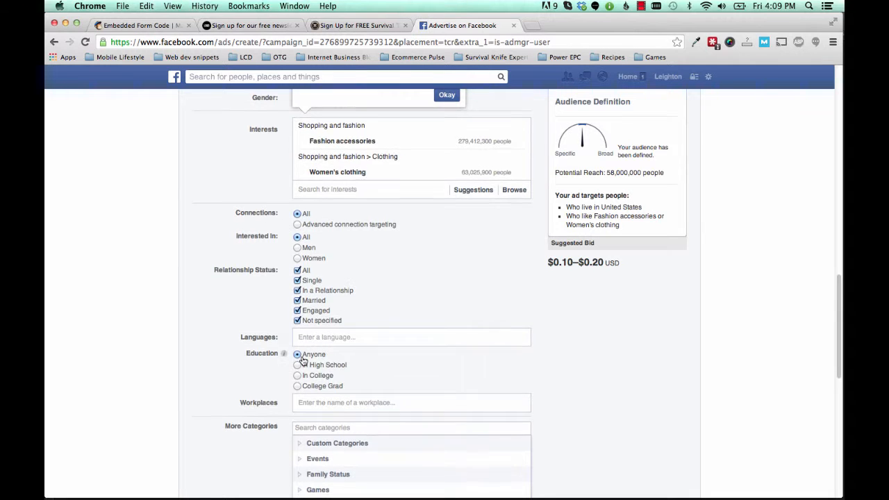
scroll(302, 360, "down", 1)
scroll(302, 359, "down", 4)
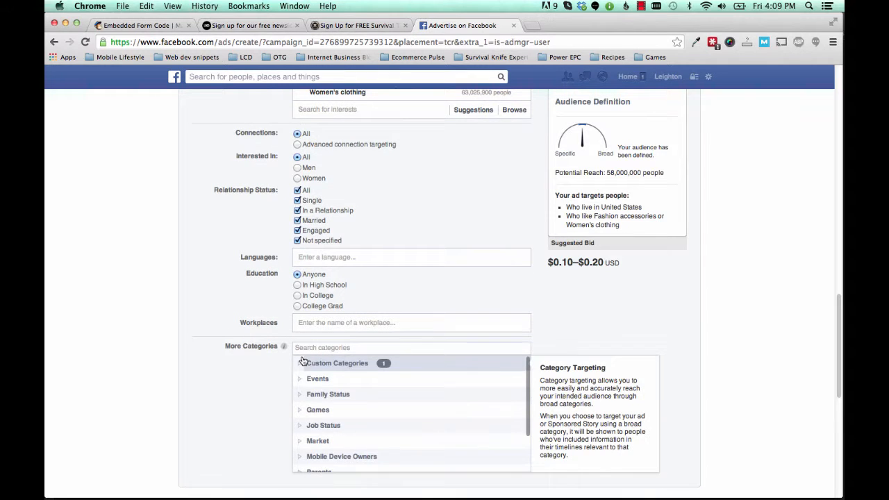
scroll(305, 375, "down", 8)
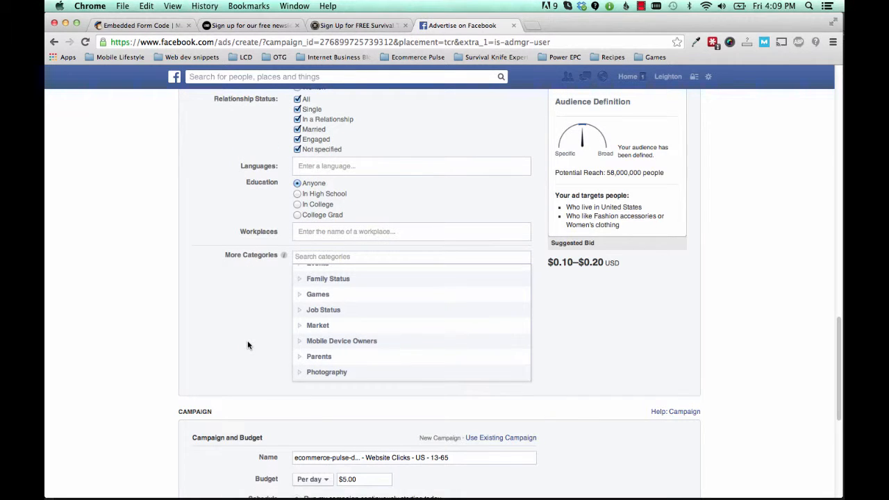
scroll(248, 345, "down", 10)
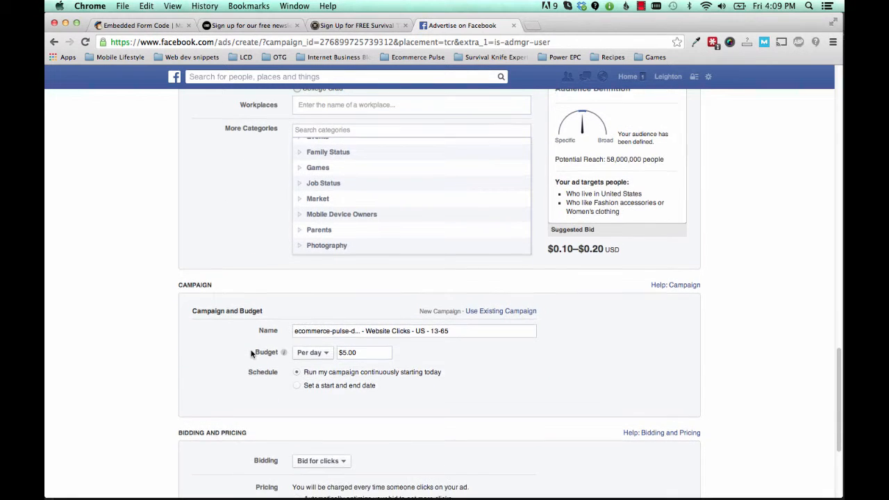
- Examine the campaign's name, budget period choices and schedule options
scroll(250, 354, "down", 3)
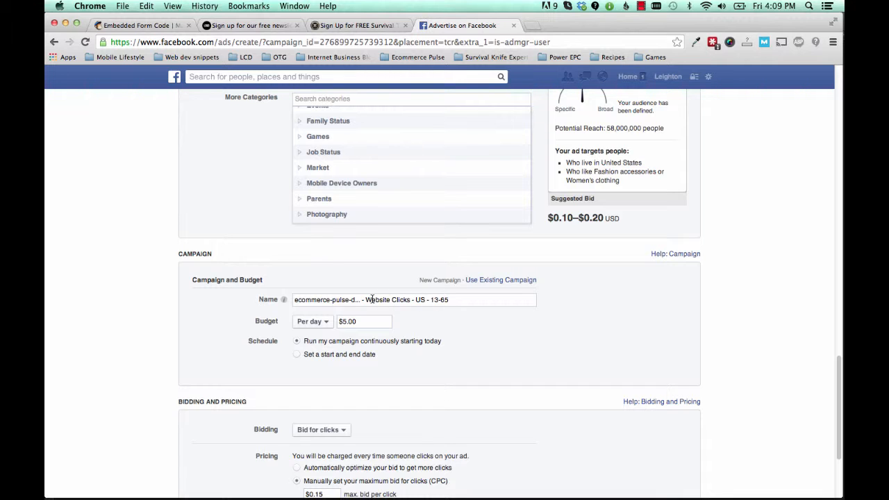
scroll(371, 299, "down", 3)
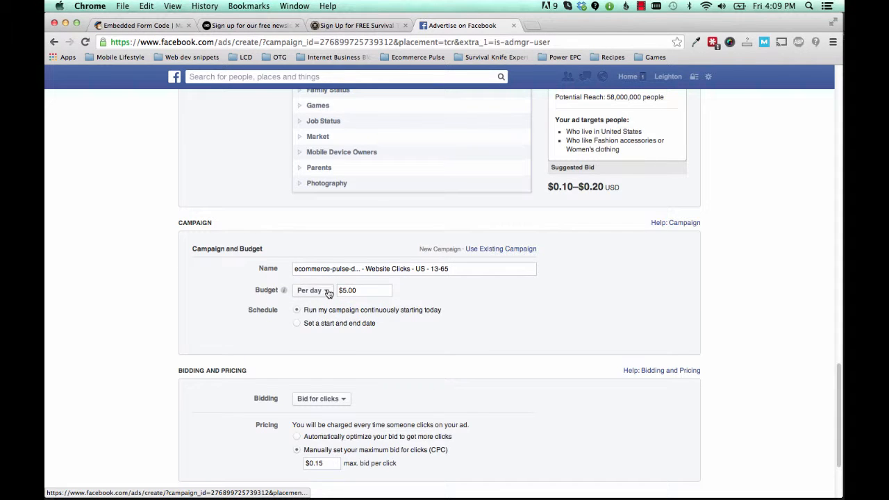
left_click(327, 292)
left_click(340, 292)
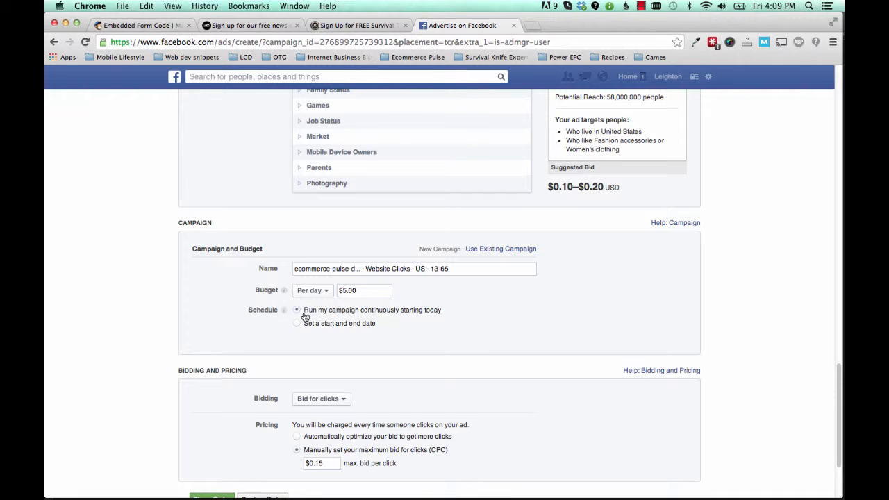
scroll(289, 322, "down", 1)
scroll(289, 321, "down", 1)
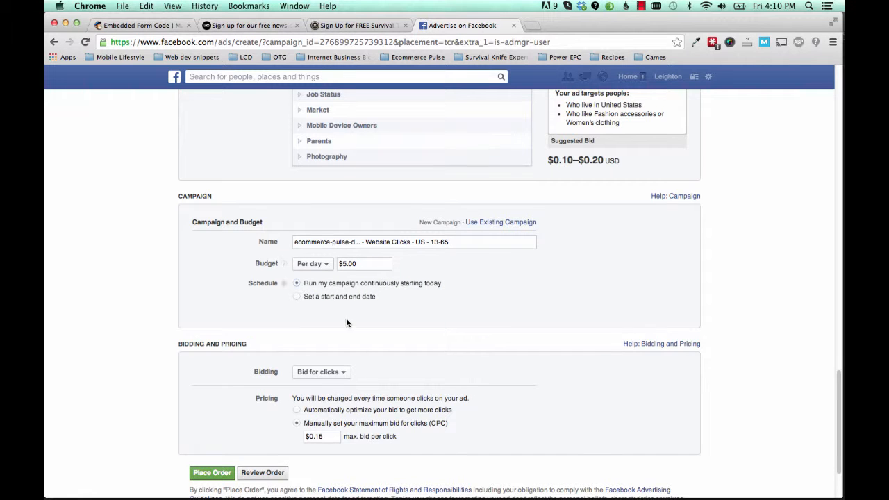
- Check the available bidding types and the pricing options for the ad
scroll(347, 323, "down", 1)
scroll(347, 323, "down", 2)
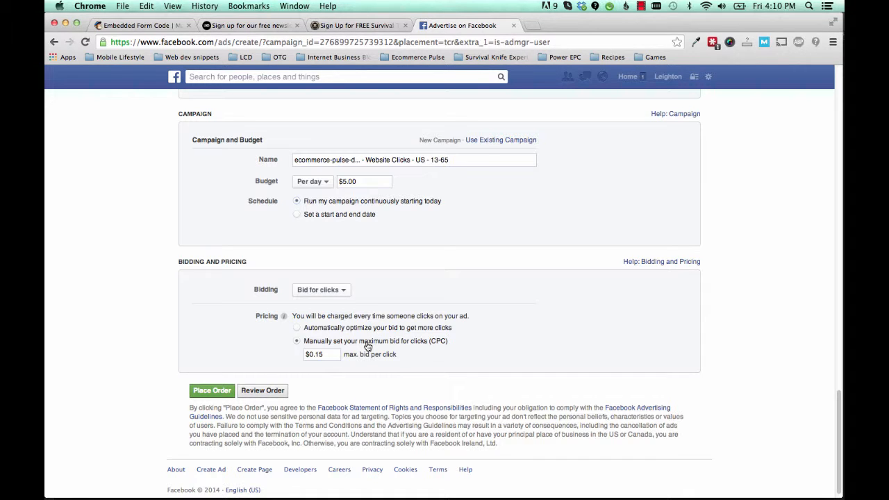
scroll(368, 347, "down", 1)
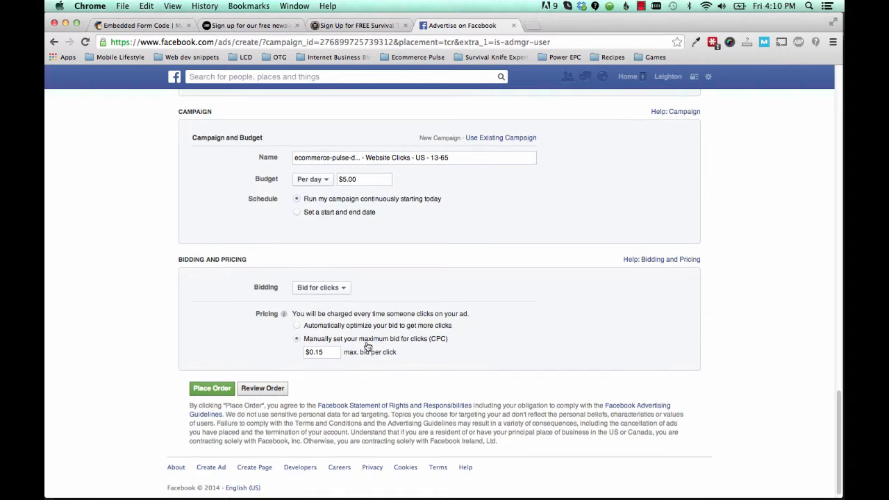
left_click(343, 289)
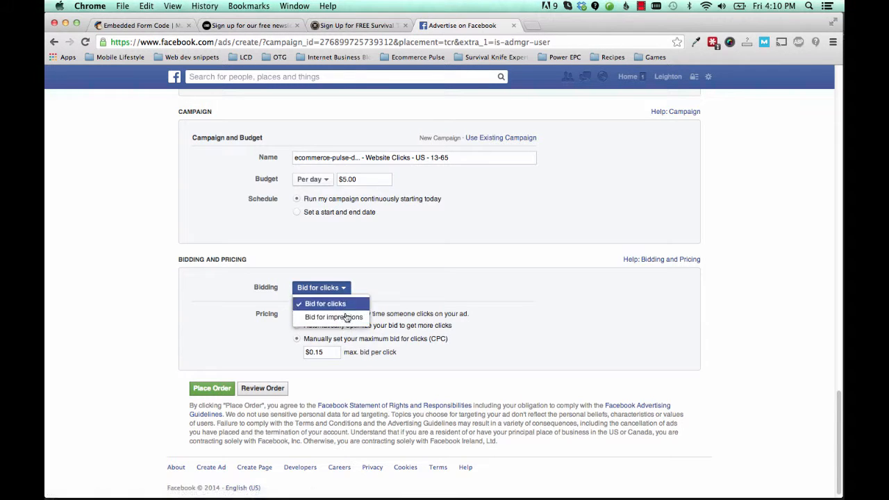
left_click(364, 282)
scroll(353, 308, "down", 1)
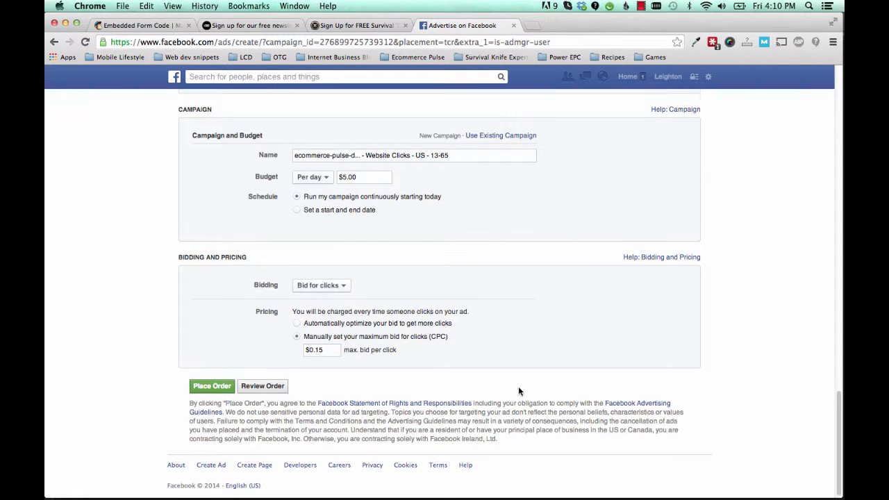
- Look at the Survival Knife Experts sign-up page, followed by the EP Demo Shop's free newsletter sign-up page
scroll(486, 393, "up", 1)
scroll(460, 408, "up", 2)
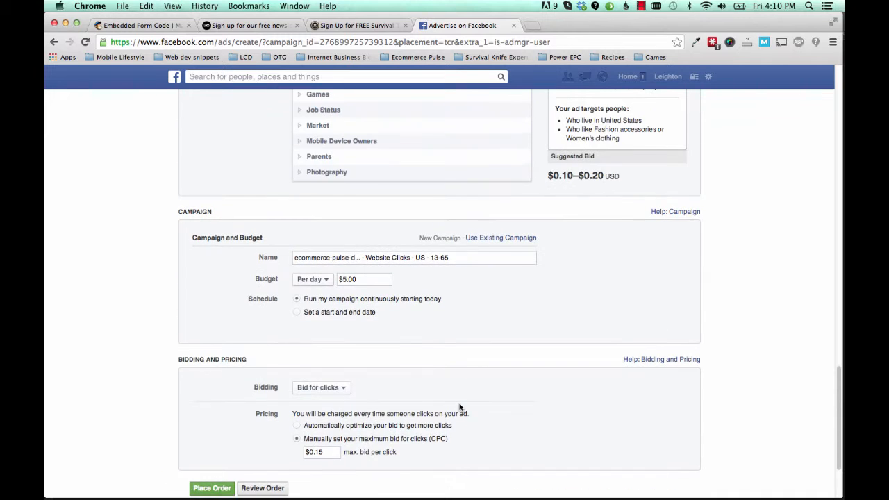
scroll(555, 389, "up", 15)
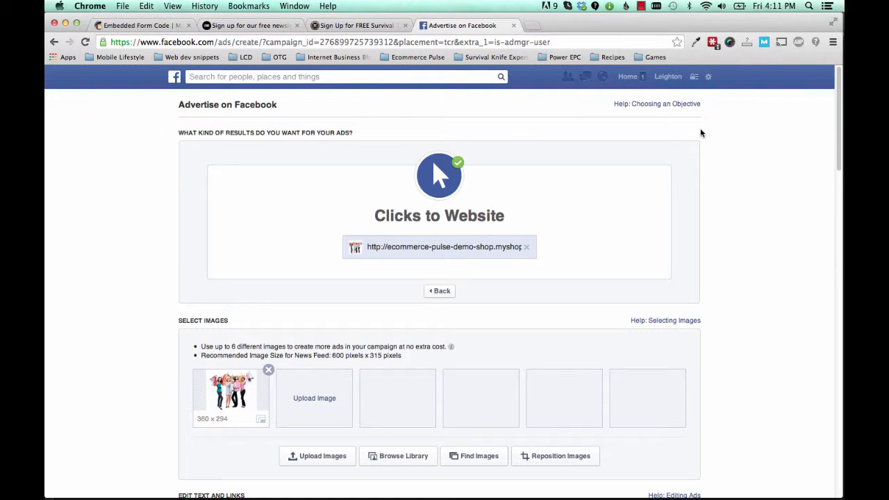
left_click(372, 28)
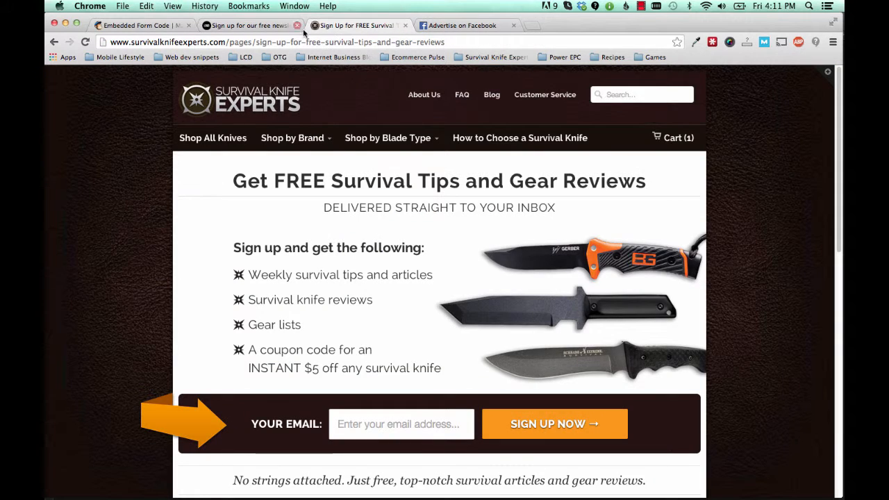
left_click(249, 25)
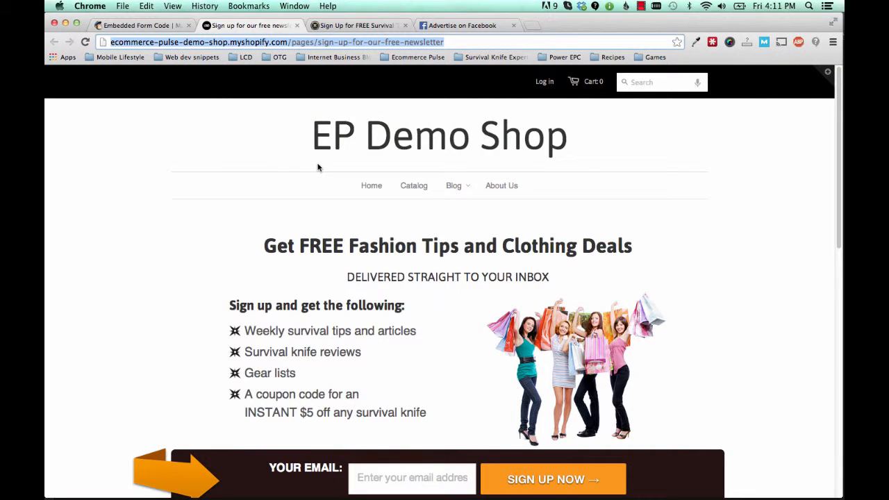